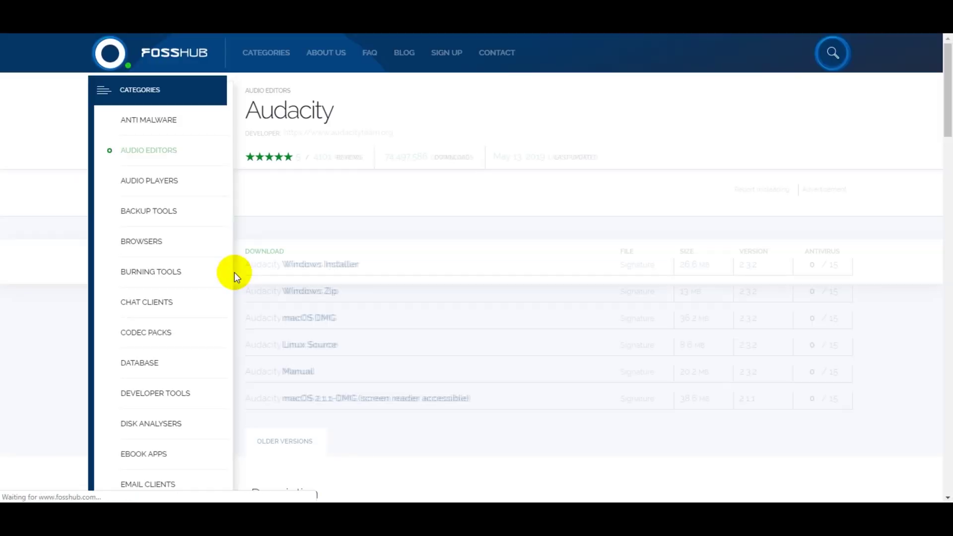
Start the FossHub download of the Audacity 2.3.2 Windows installer and confirm it in IDM.
click(340, 189)
click(490, 303)
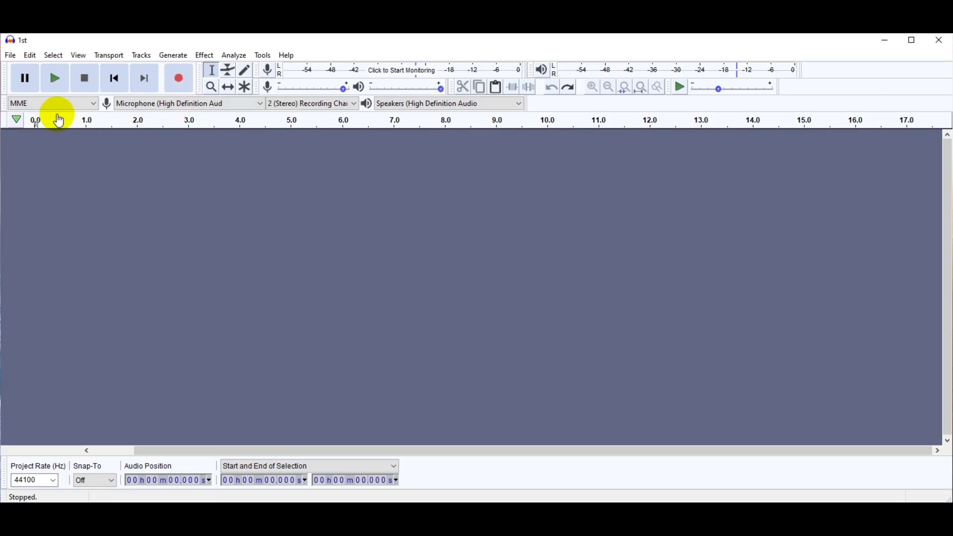
Record about eight to nine seconds of spoken voice onto a new stereo track.
click(180, 80)
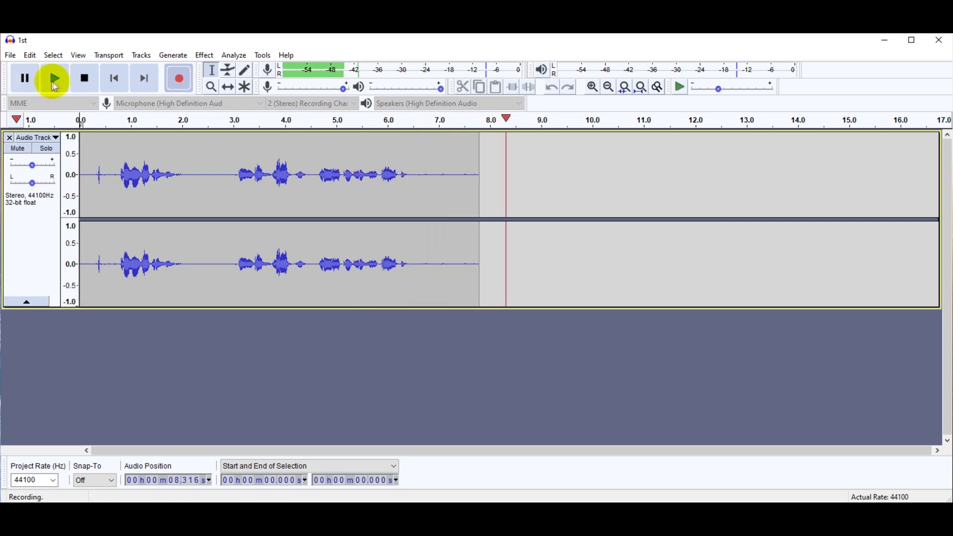
click(83, 79)
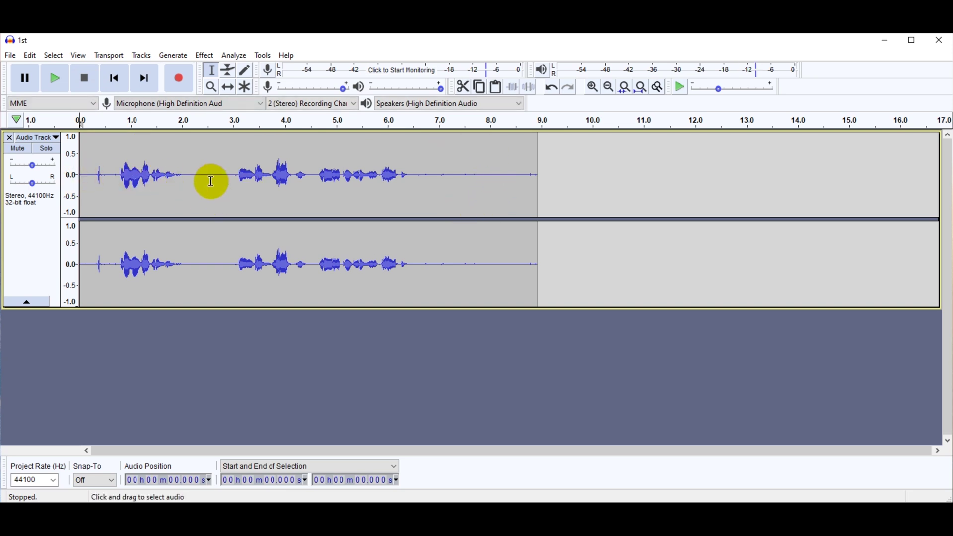
Select the silent gap from about 2.1 to 2.9 seconds and play it back.
drag(189, 171, 219, 172)
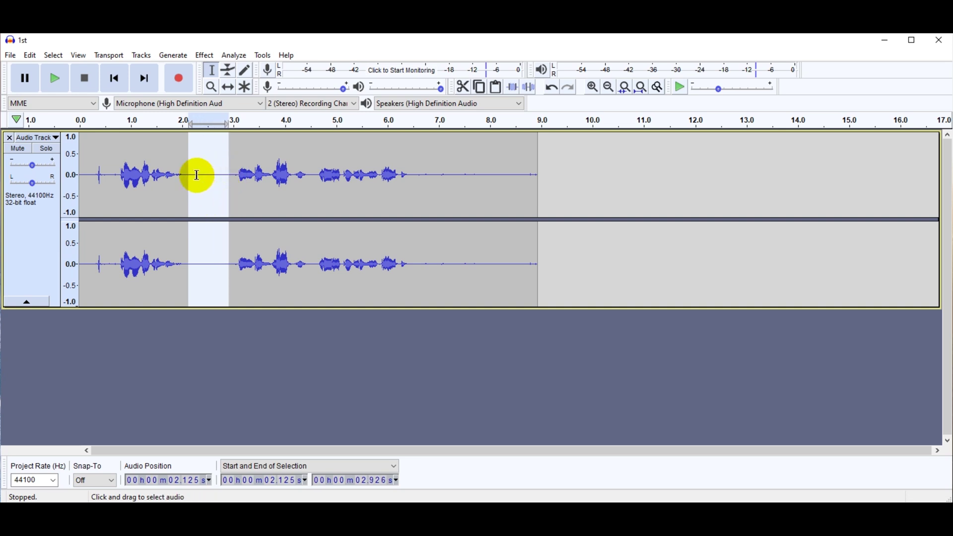
click(61, 78)
Capture a noise profile from the selected gap using Effect > Noise Reduction.
click(205, 55)
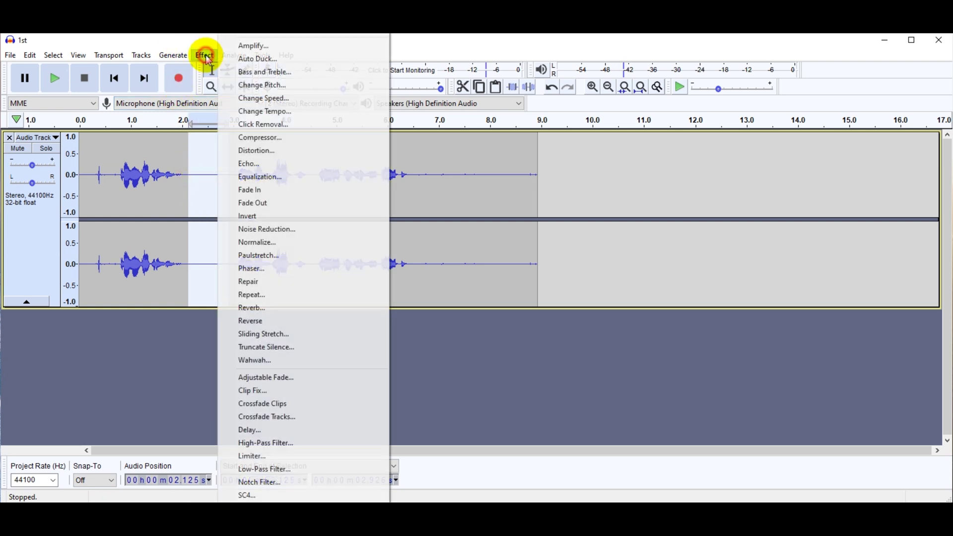
click(286, 230)
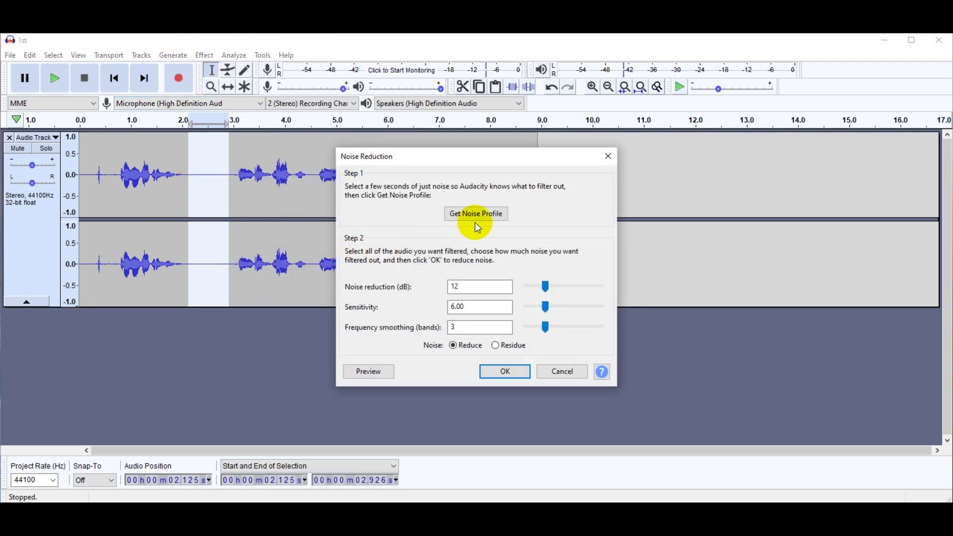
click(479, 217)
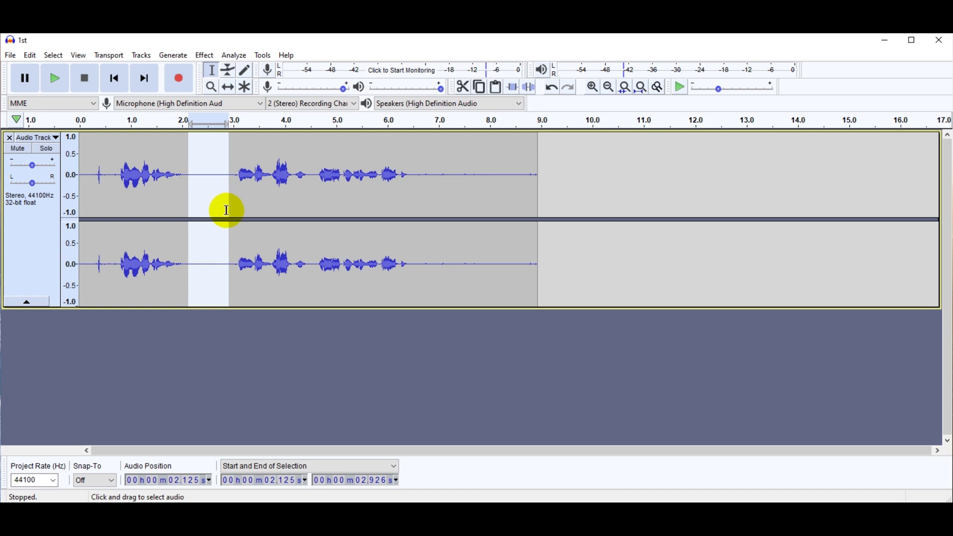
Apply 12 dB Noise Reduction to the entire voice recording.
key(ctrl+a)
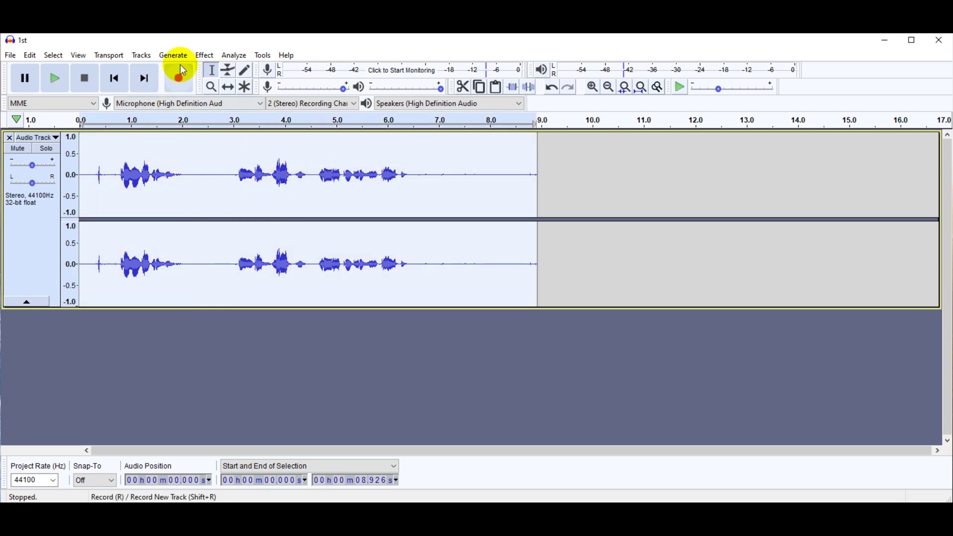
click(204, 56)
click(291, 230)
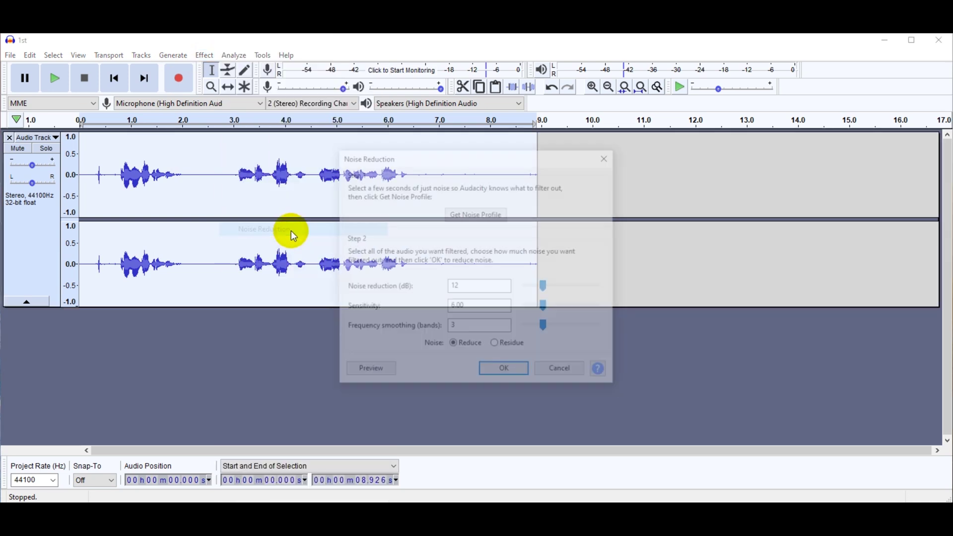
click(505, 372)
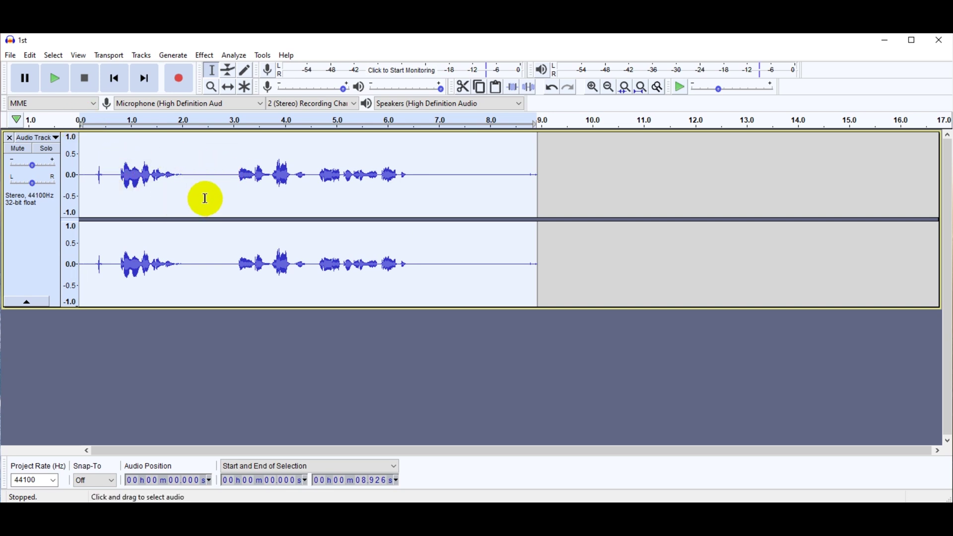
Boost the whole recording with Bass and Treble: bass 2 dB, treble 4 dB, volume 4 dB.
drag(191, 176, 226, 179)
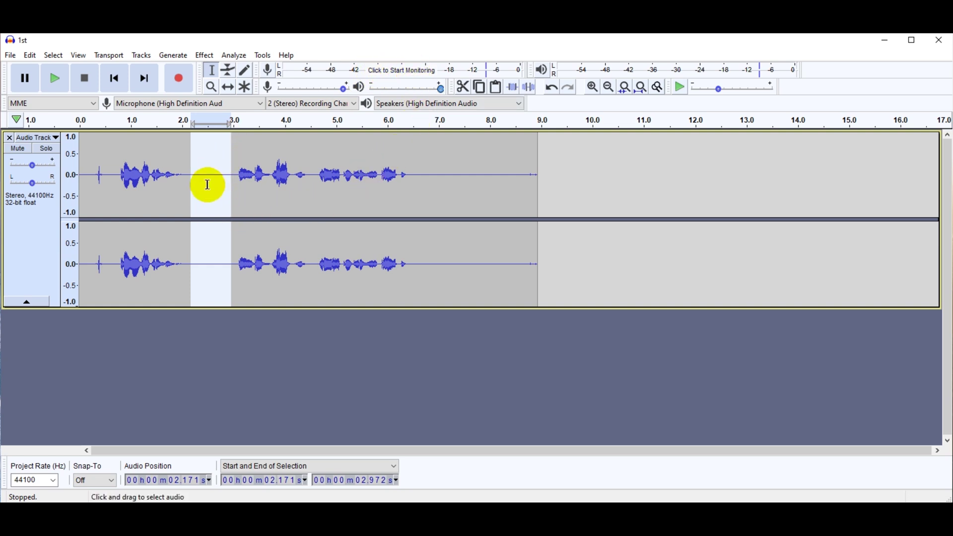
double_click(219, 160)
key(ctrl+a)
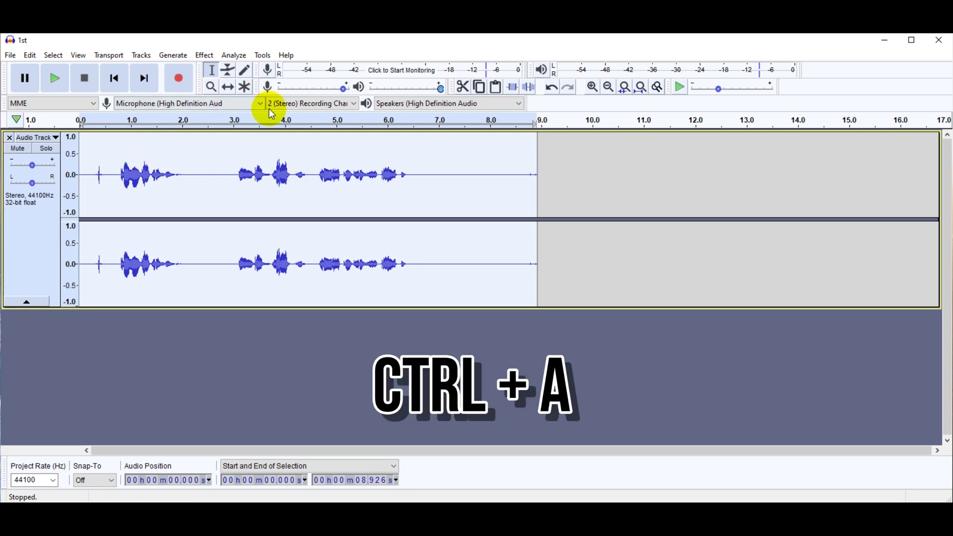
click(205, 56)
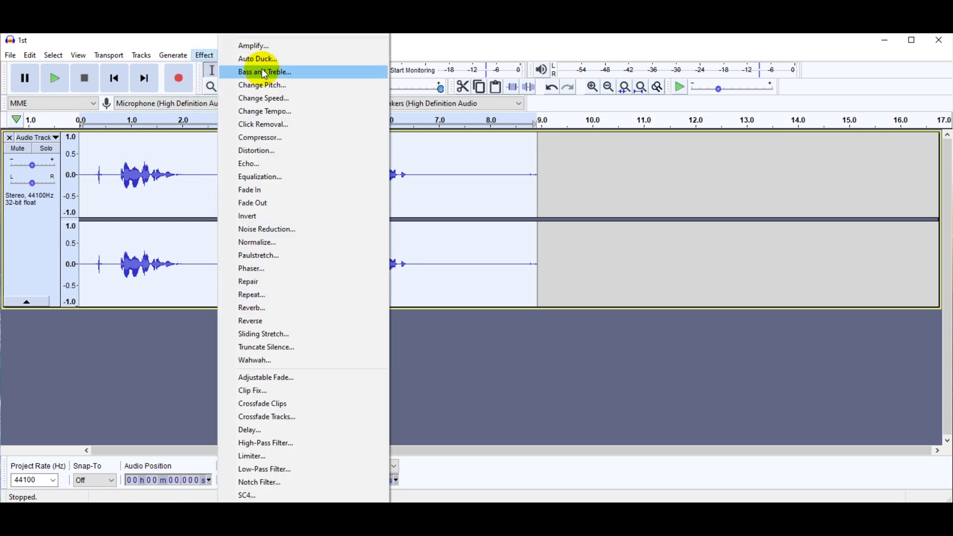
click(294, 74)
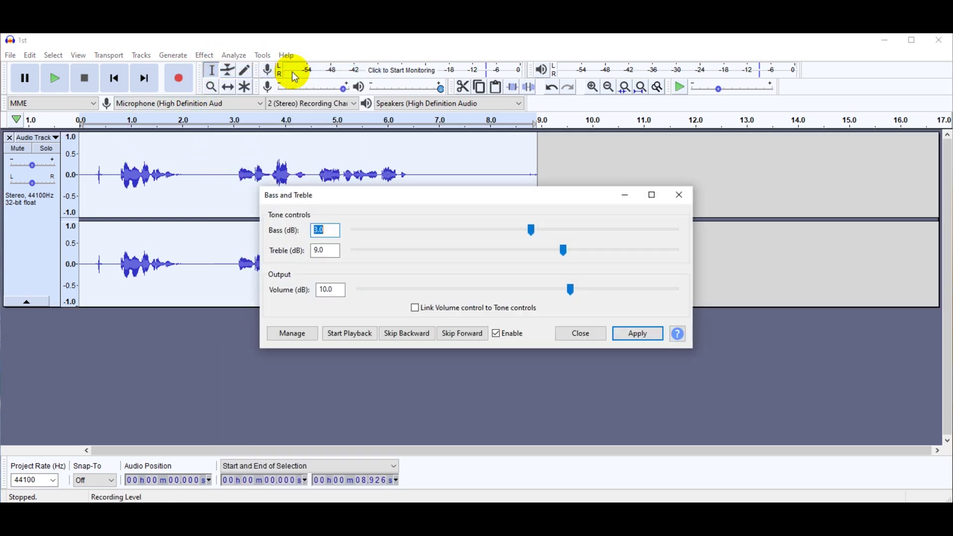
drag(516, 249, 526, 248)
click(38, 122)
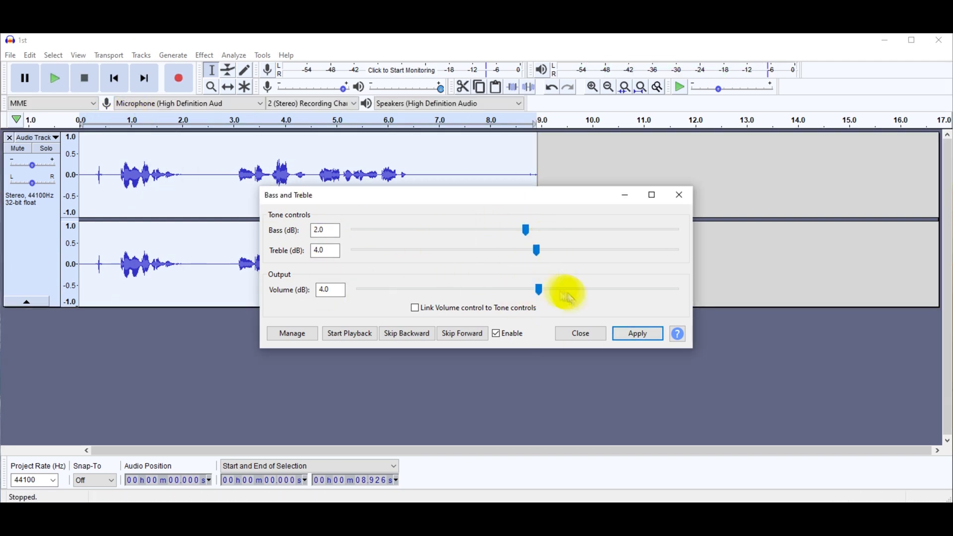
click(624, 335)
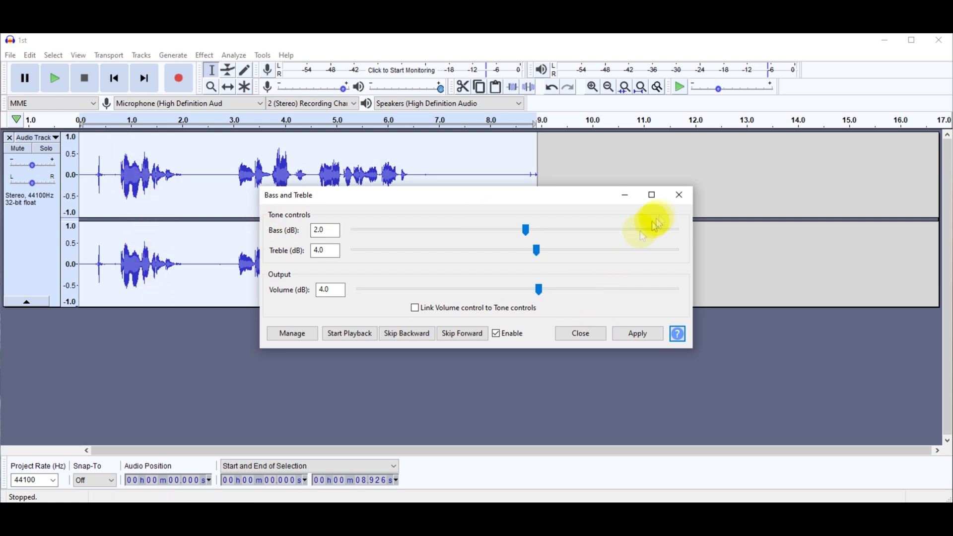
Close the Bass and Treble dialog, then play the boosted recording and stop it.
click(680, 195)
click(94, 120)
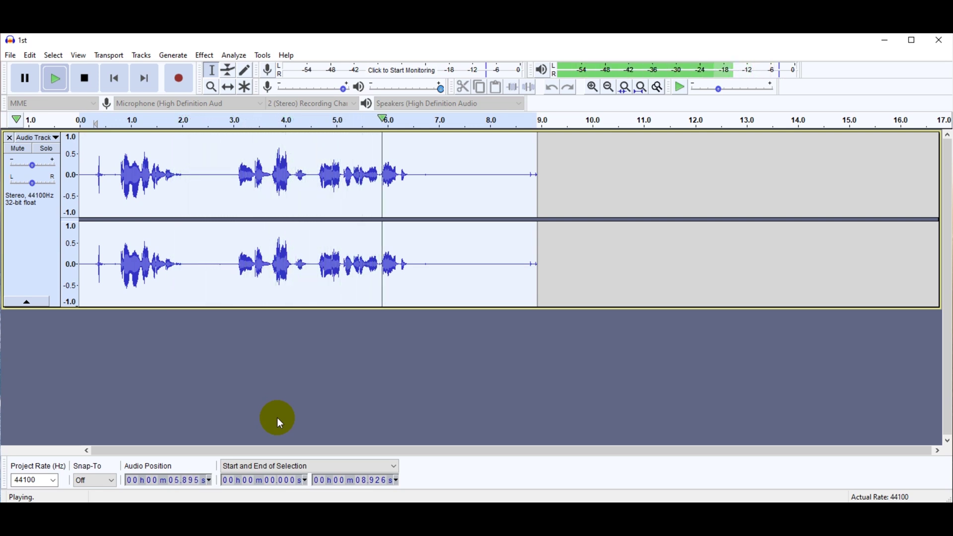
click(84, 78)
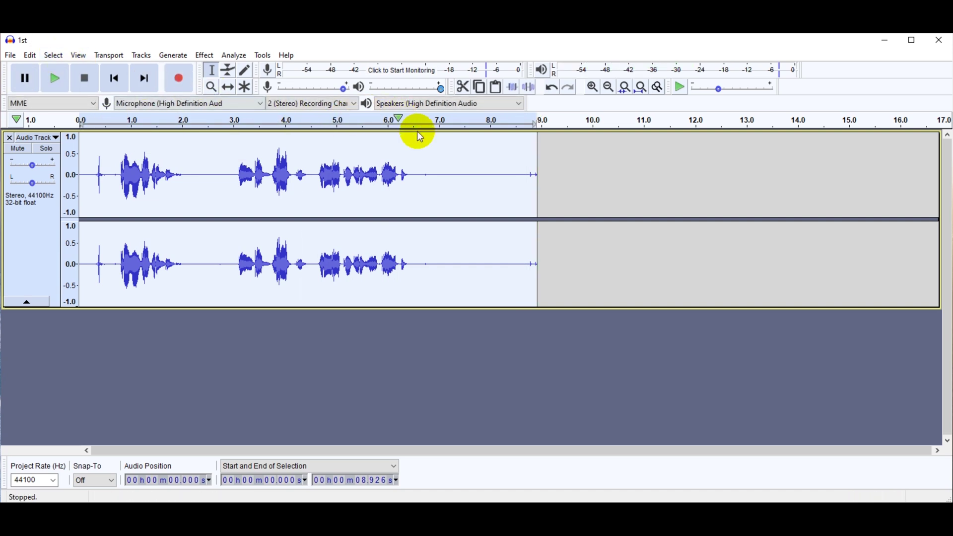
Select the trailing quiet stretch from about 6.7 to 8.5 seconds.
drag(421, 173, 537, 177)
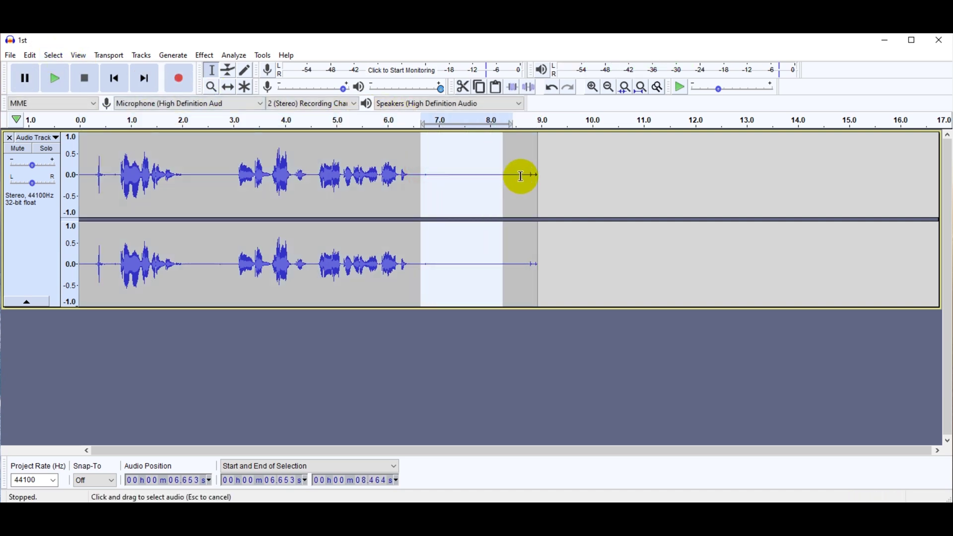